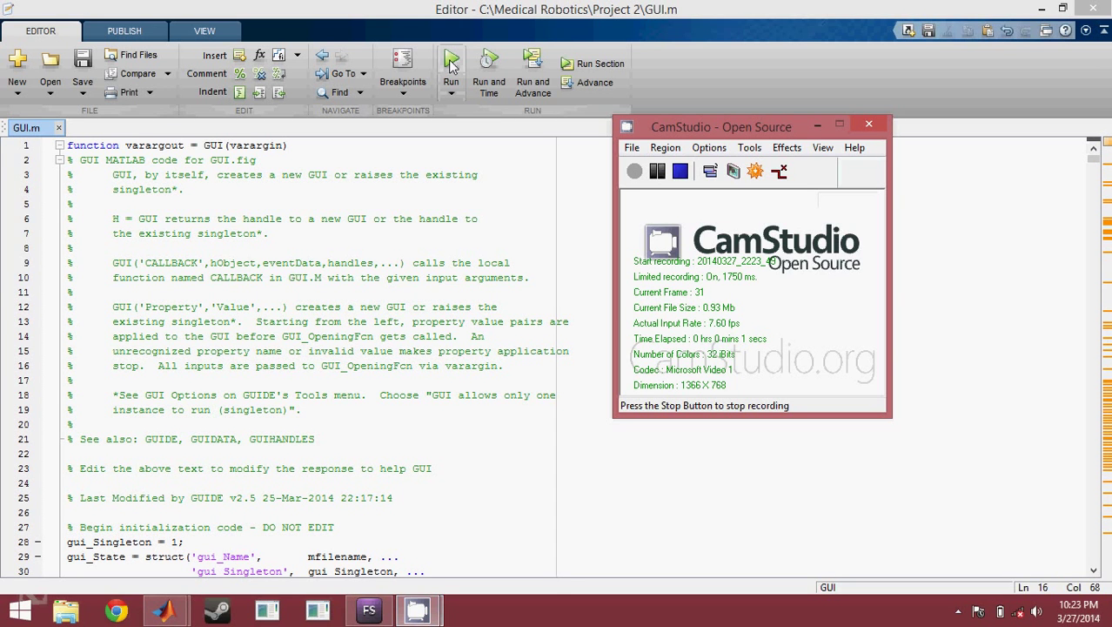
Step: Launch the image-processing GUI and load the brain scan image set through File > Load
click(450, 65)
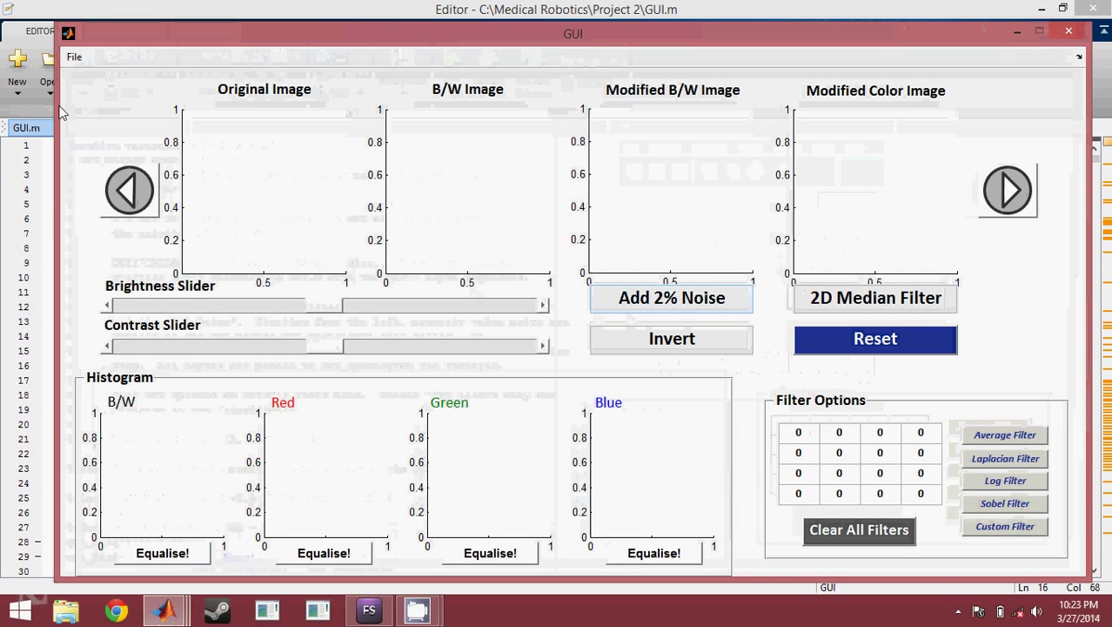
click(75, 59)
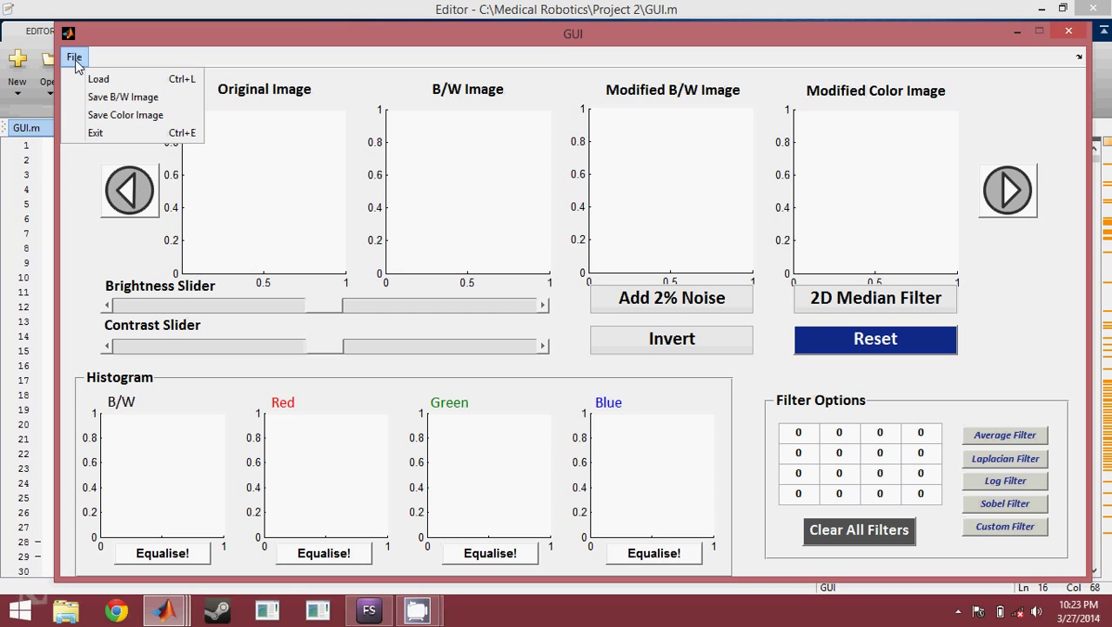
click(96, 79)
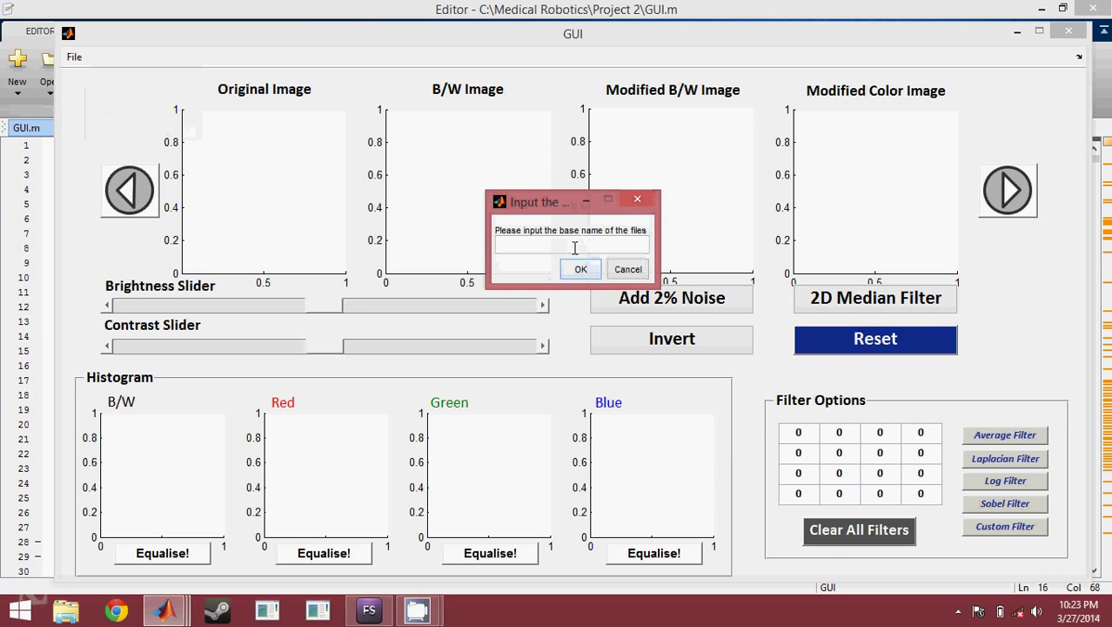
click(580, 269)
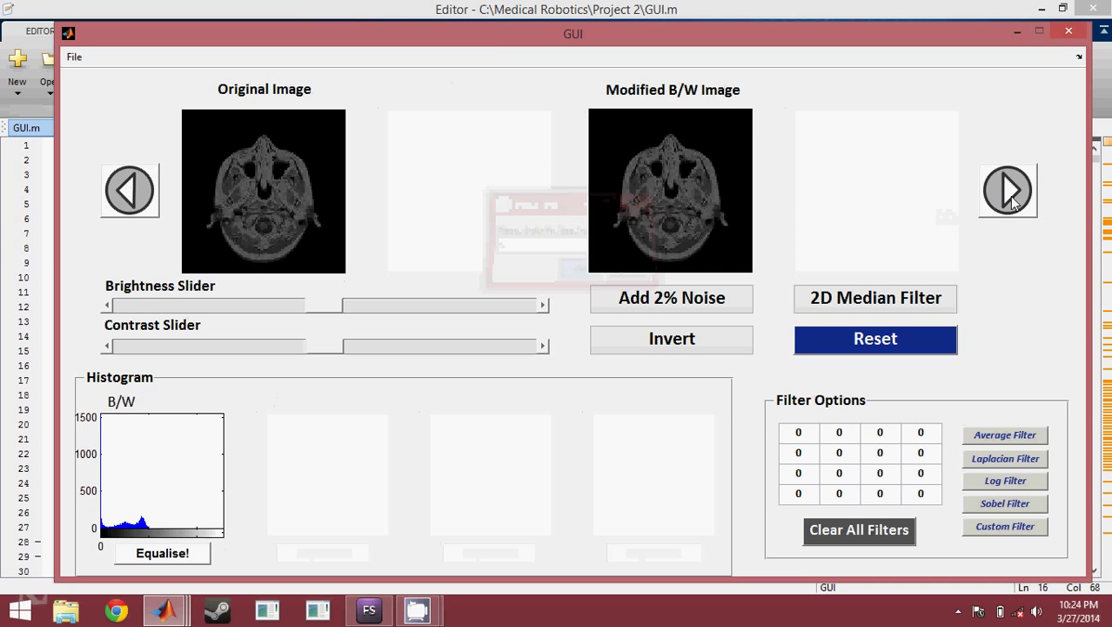
Step: Switch to the next image set, the colour Mario image
click(1009, 195)
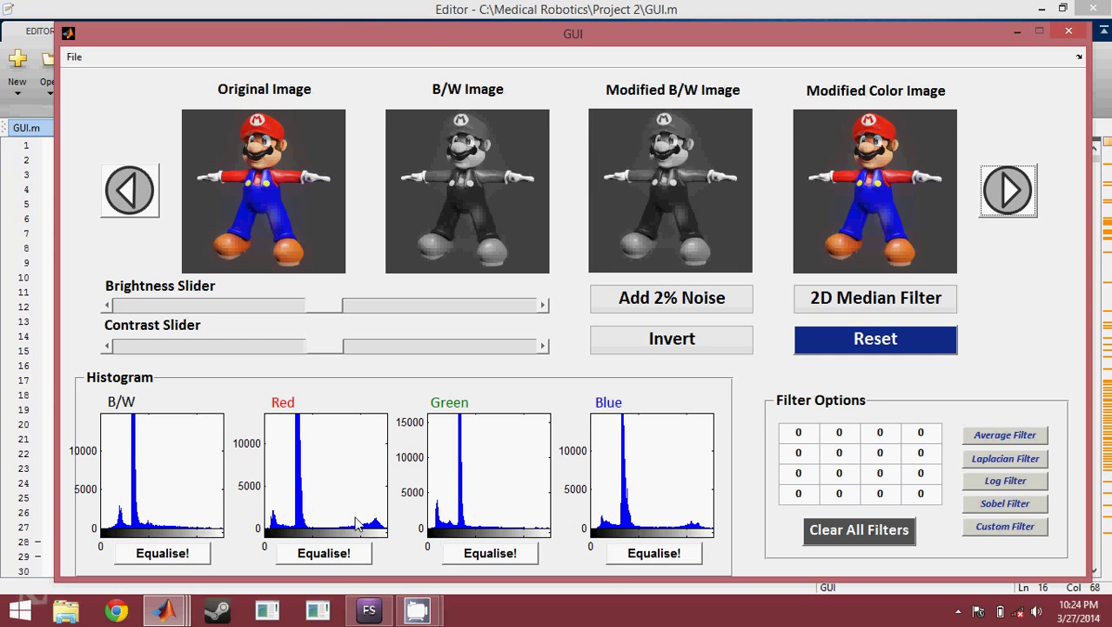
Step: Equalise the red, green, blue and B/W images, then apply the 2D median filter twice
click(324, 561)
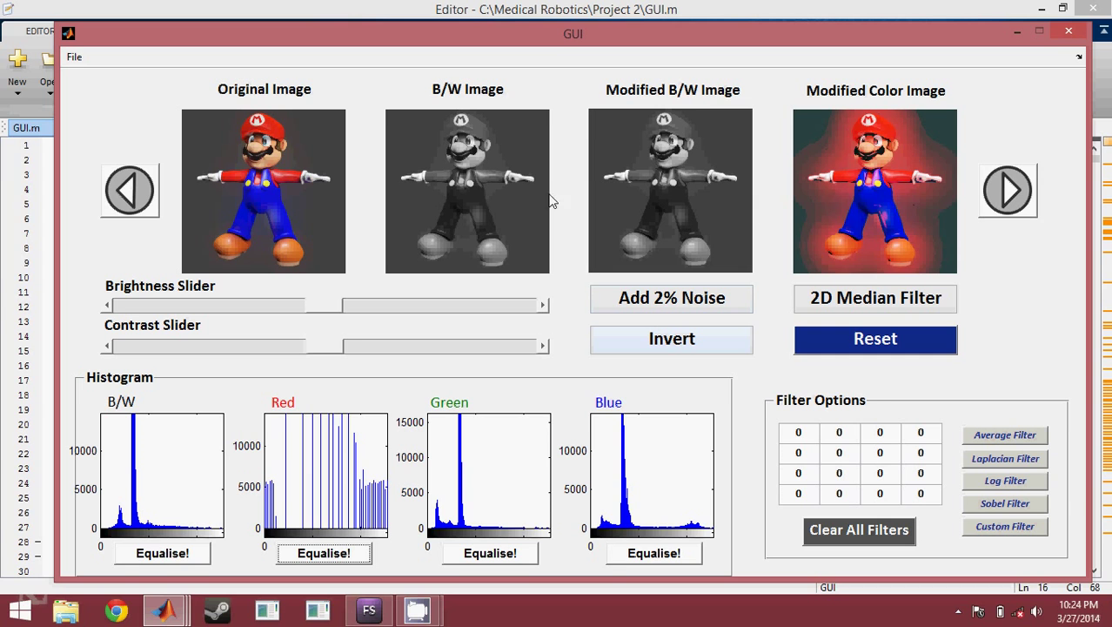
click(481, 555)
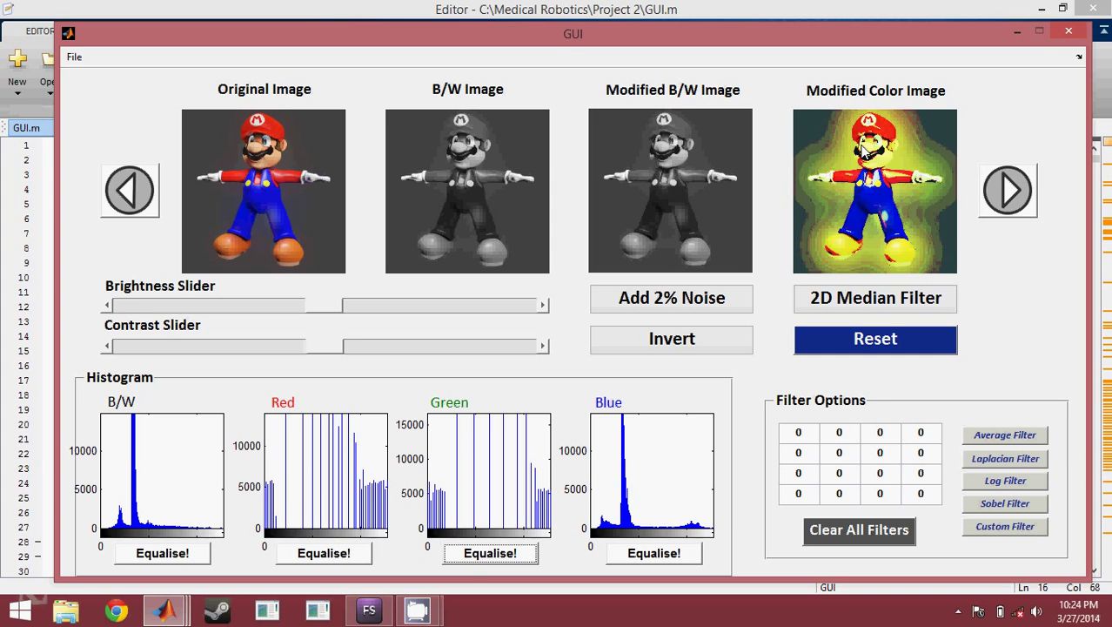
click(663, 559)
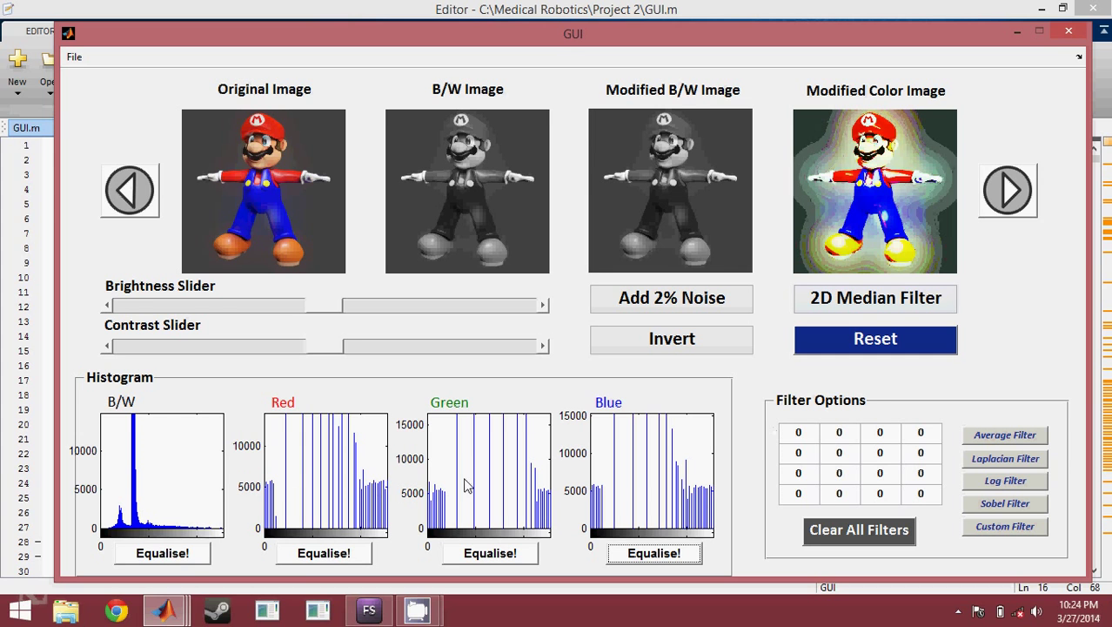
click(177, 554)
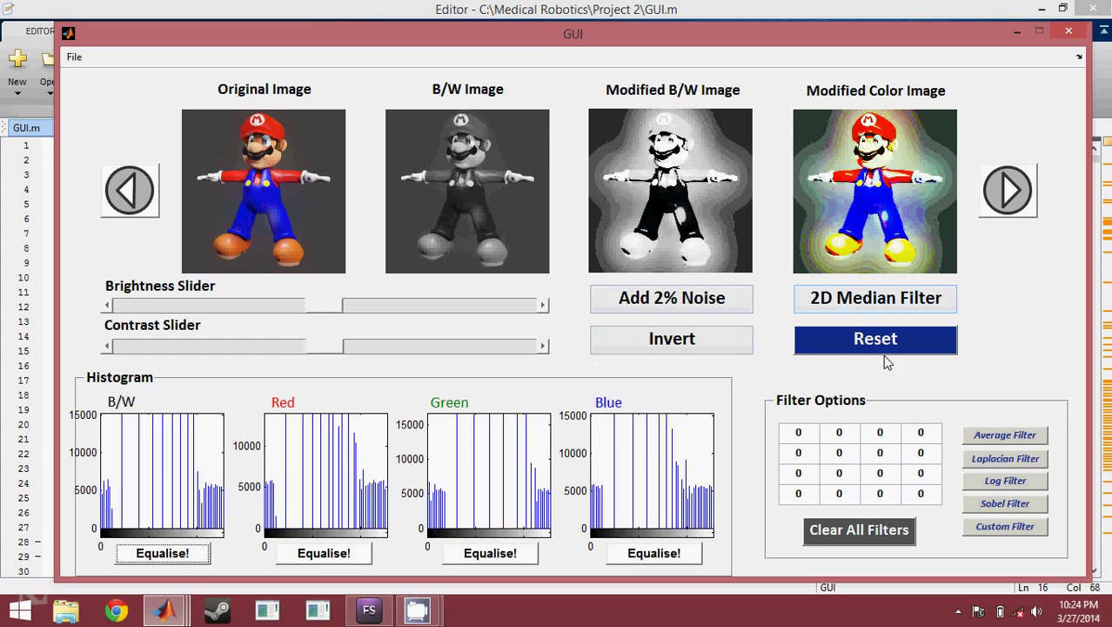
click(841, 298)
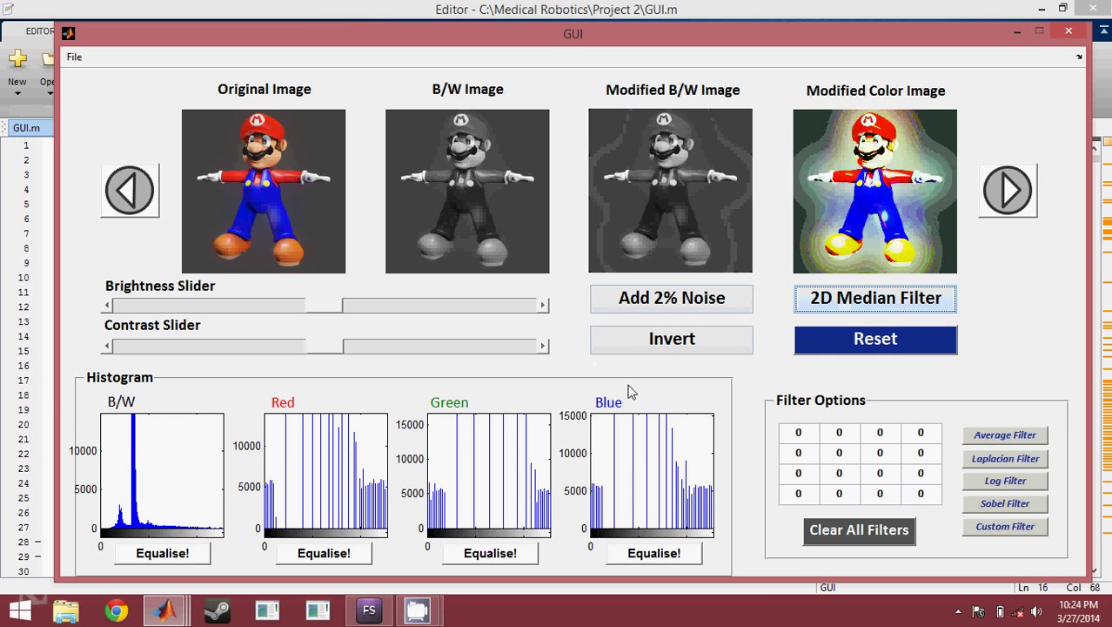
click(830, 299)
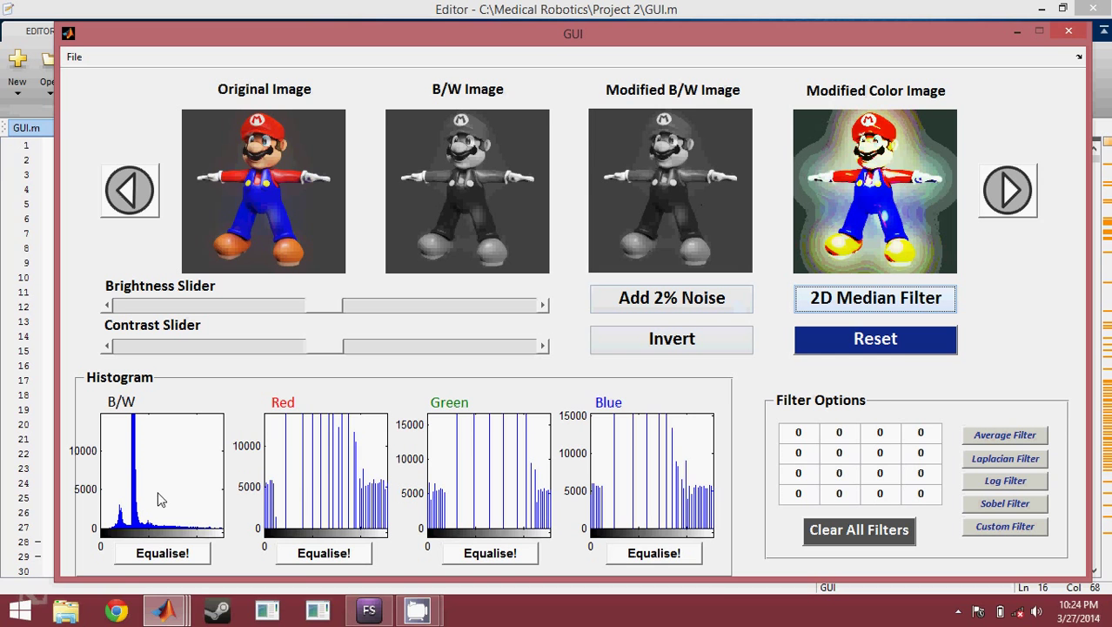
Step: Reset the modified Mario images to the originals
click(896, 350)
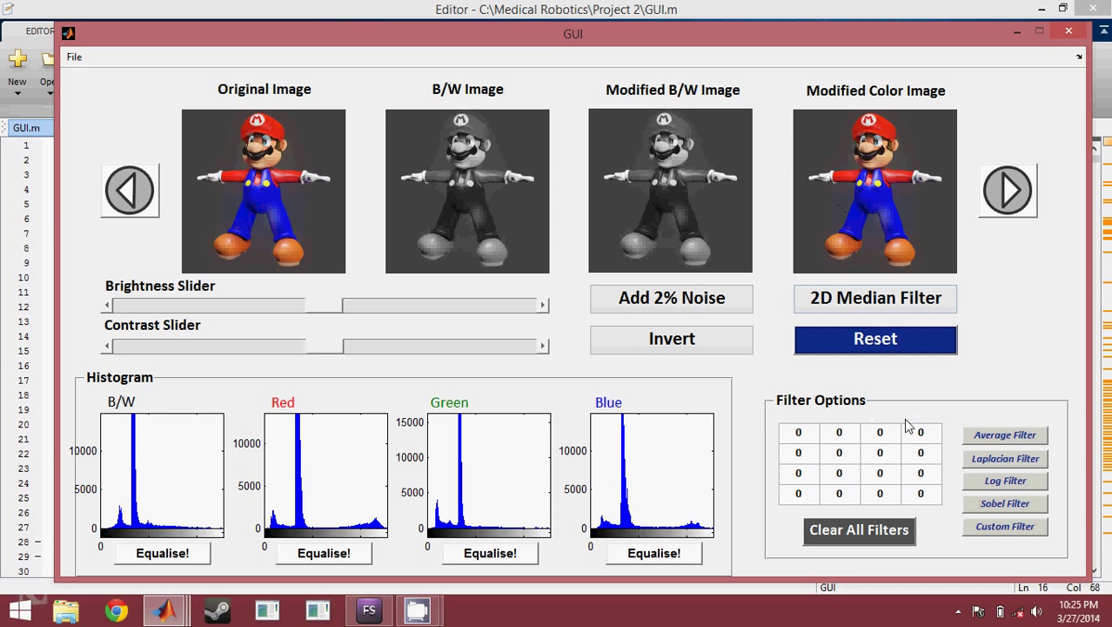
Step: Apply the Average, Laplacian, Log and Sobel filters in turn, then set the top-left kernel value to 1
click(988, 442)
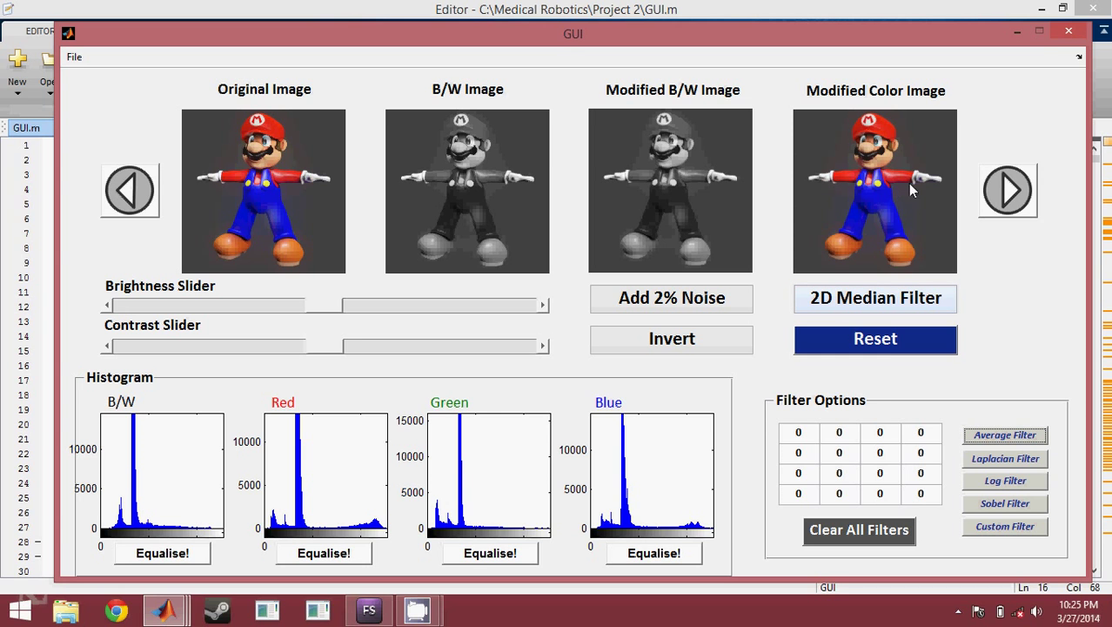
click(991, 458)
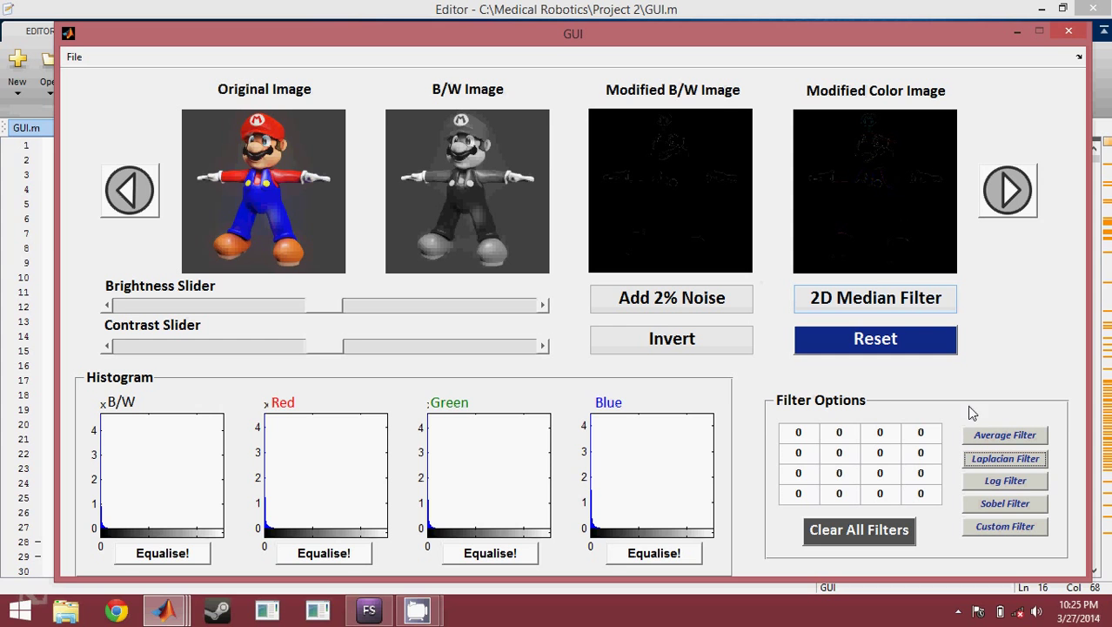
click(994, 484)
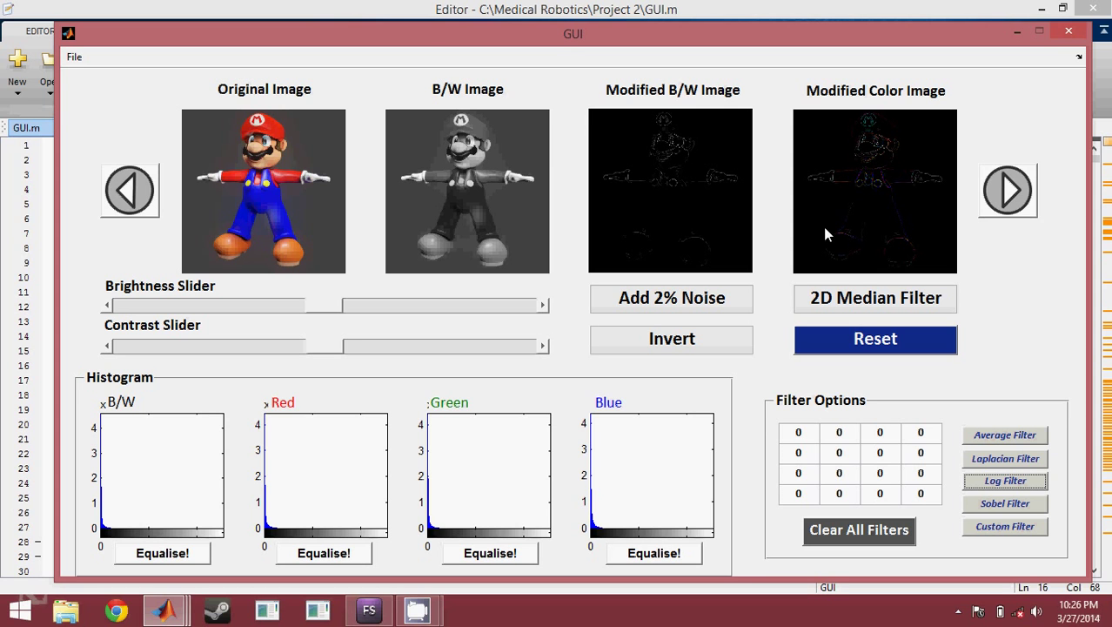
click(988, 504)
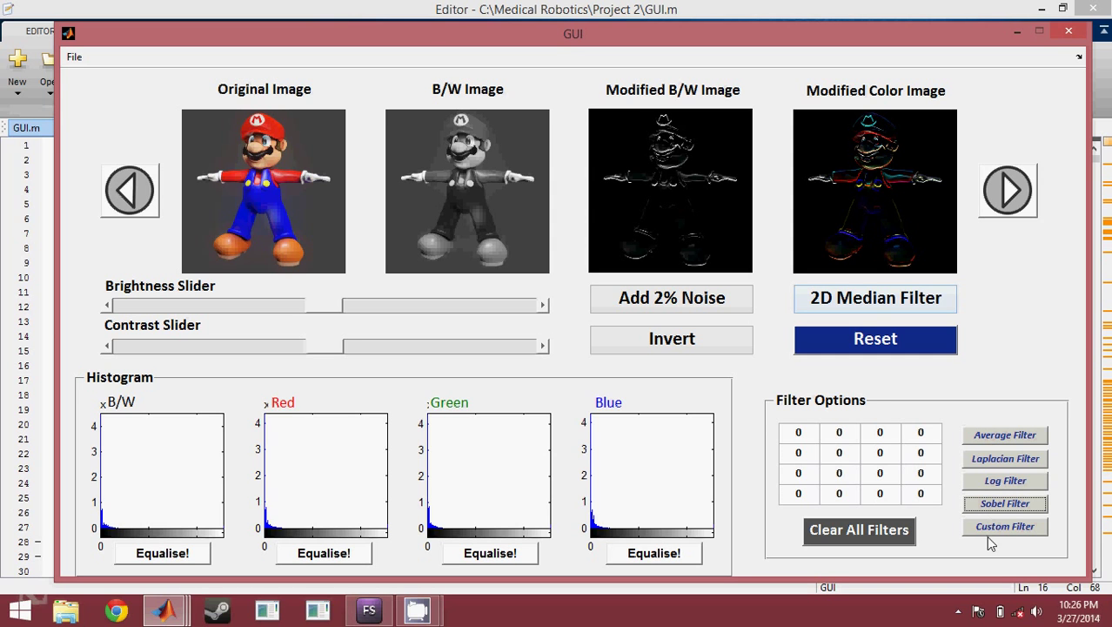
click(801, 433)
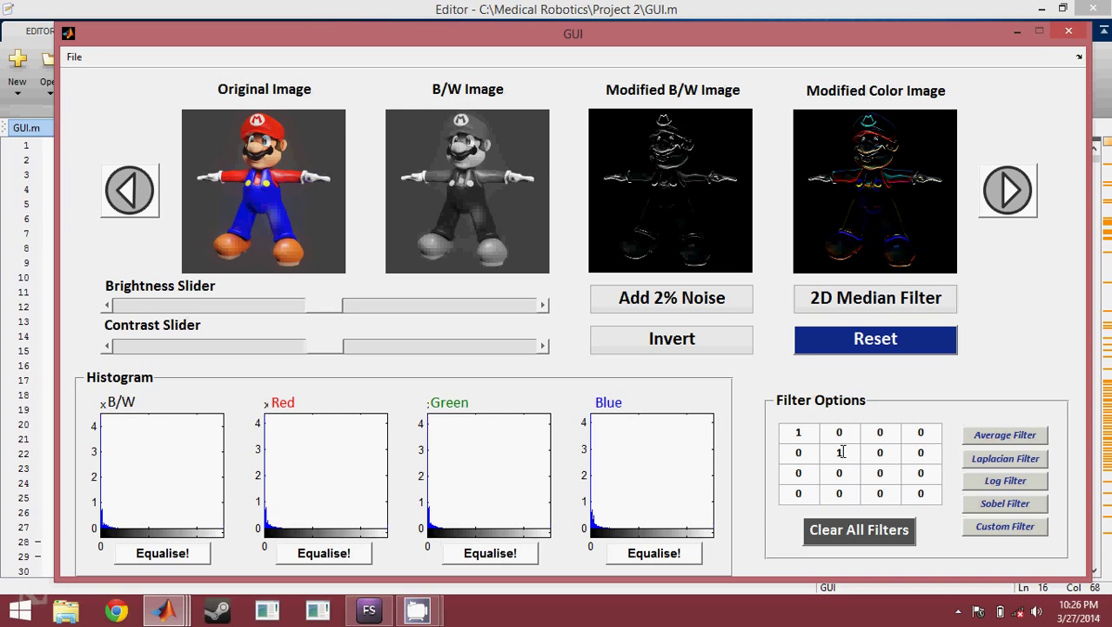
Step: Fill the kernel diagonal with 1s, apply the custom filter, then clear all filters
click(842, 451)
click(882, 474)
click(1005, 525)
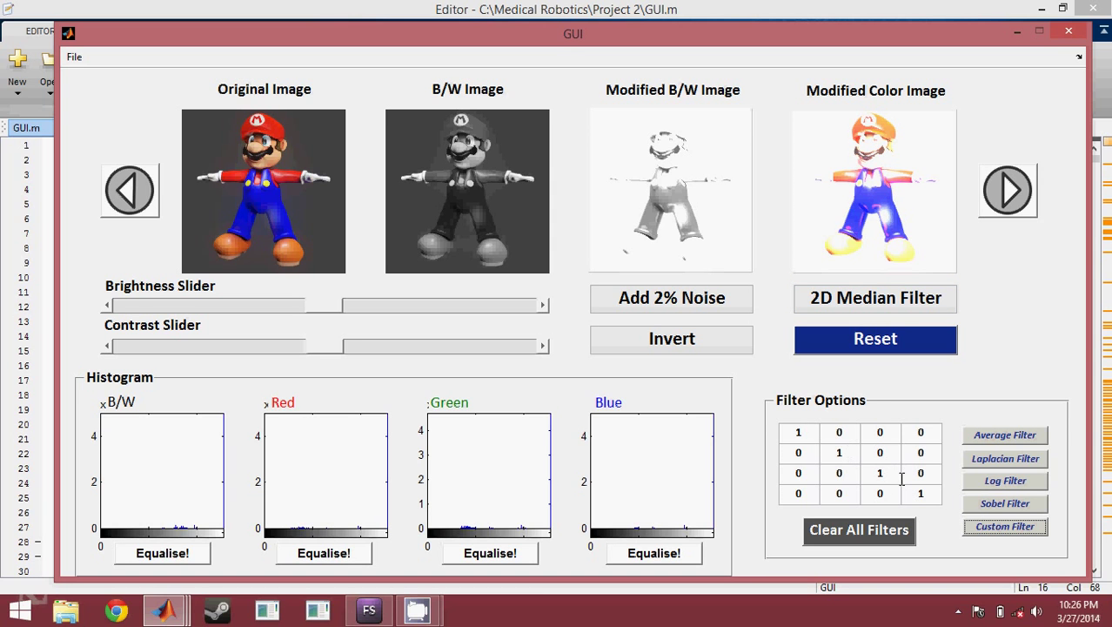
click(865, 539)
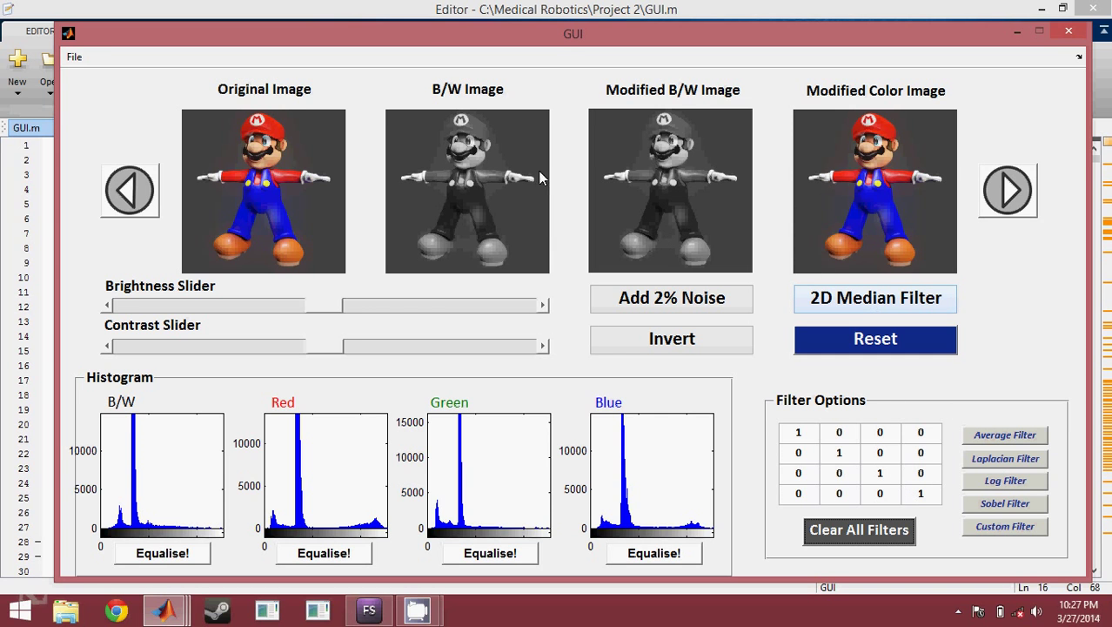
click(75, 59)
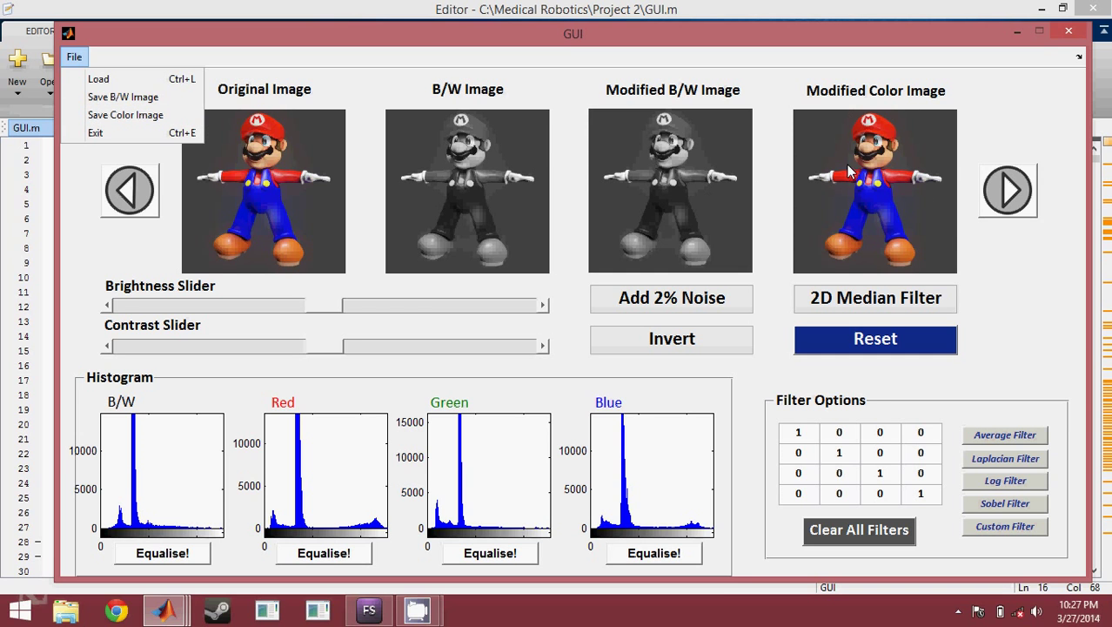
click(996, 296)
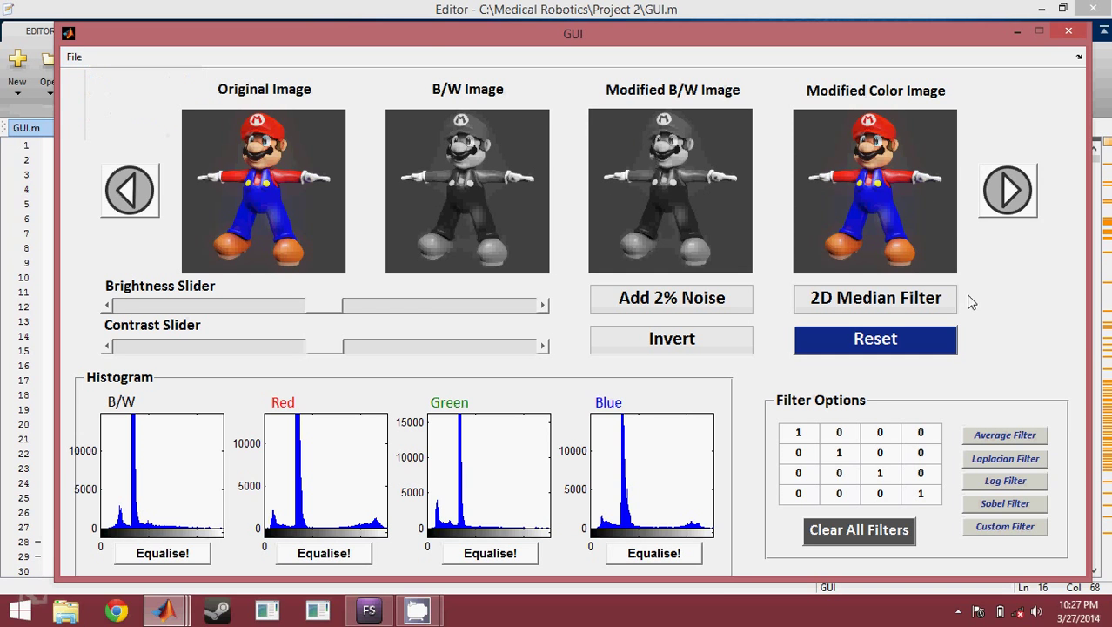
Step: Invert the images, save the B/W image as bw1, and start saving the colour image
click(709, 340)
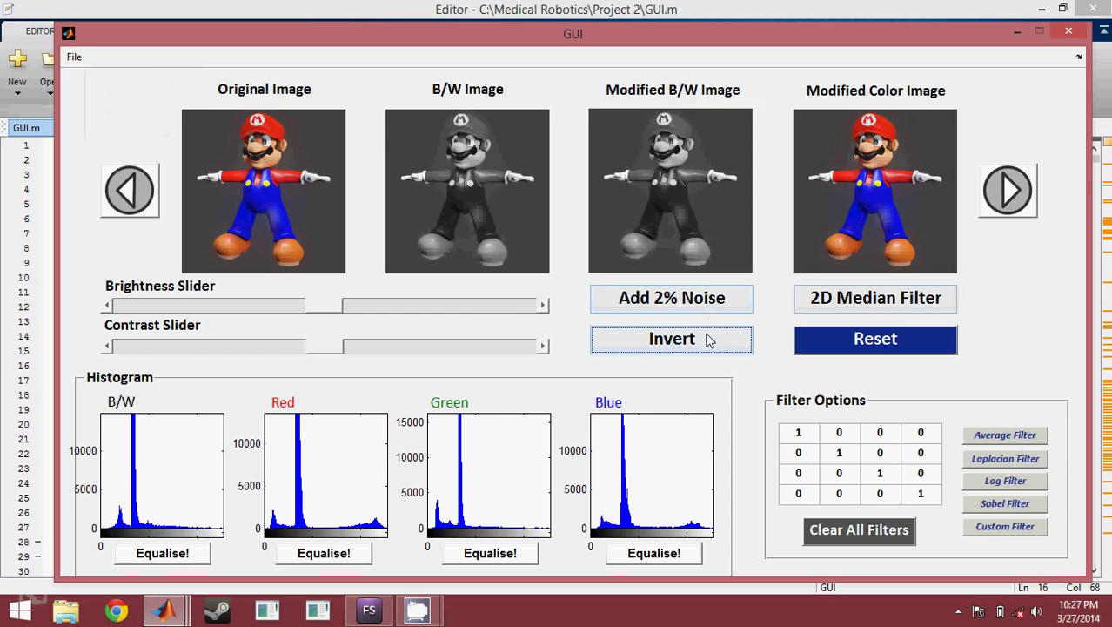
click(74, 57)
click(126, 103)
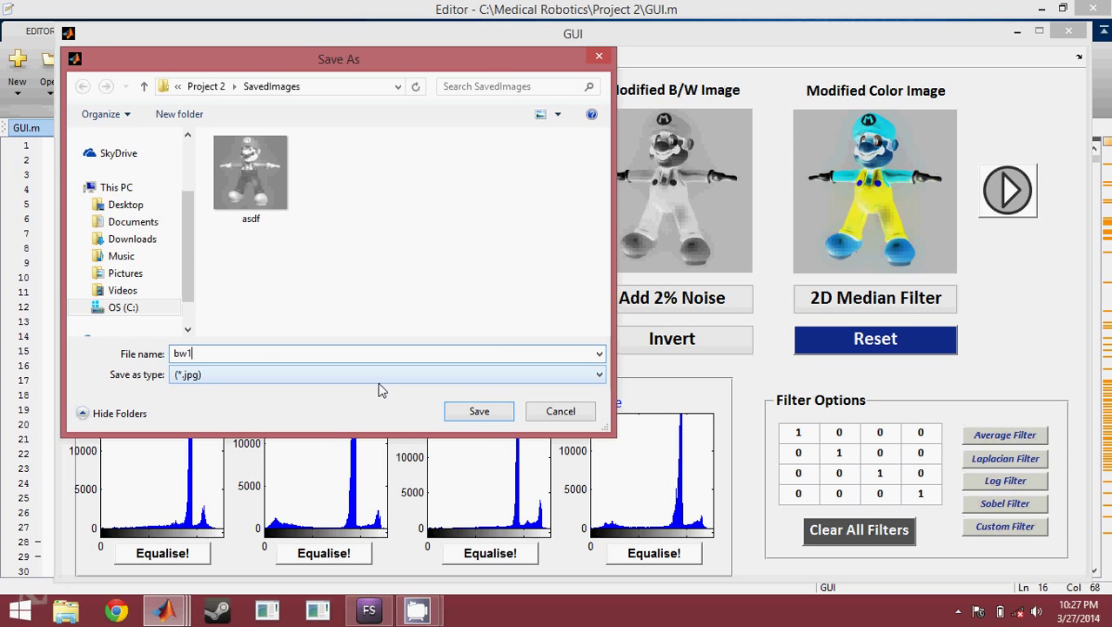
click(479, 410)
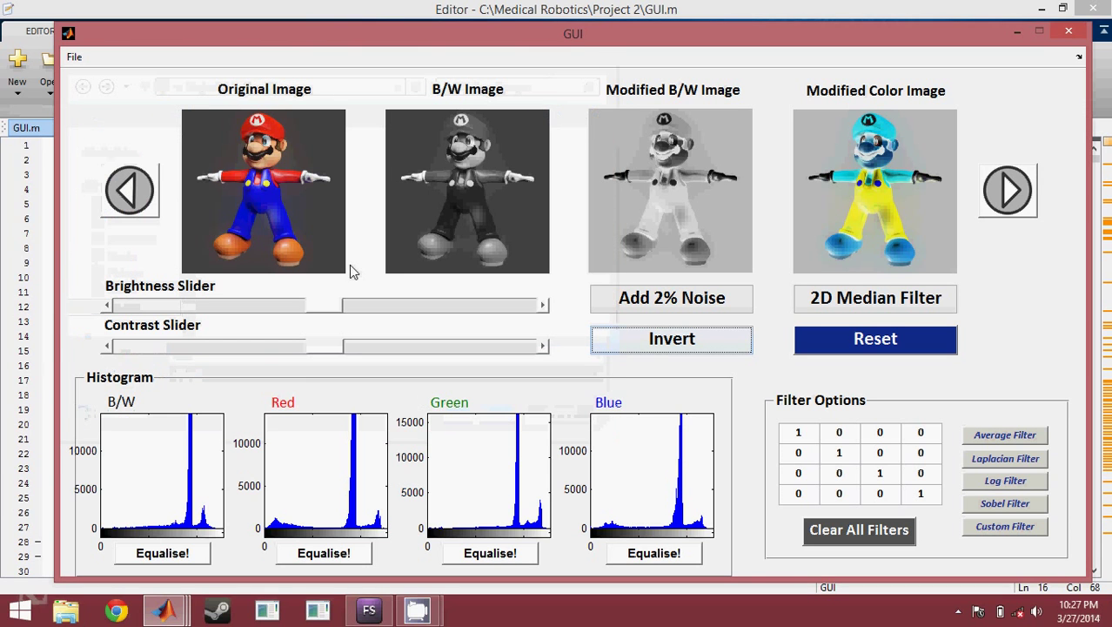
click(72, 58)
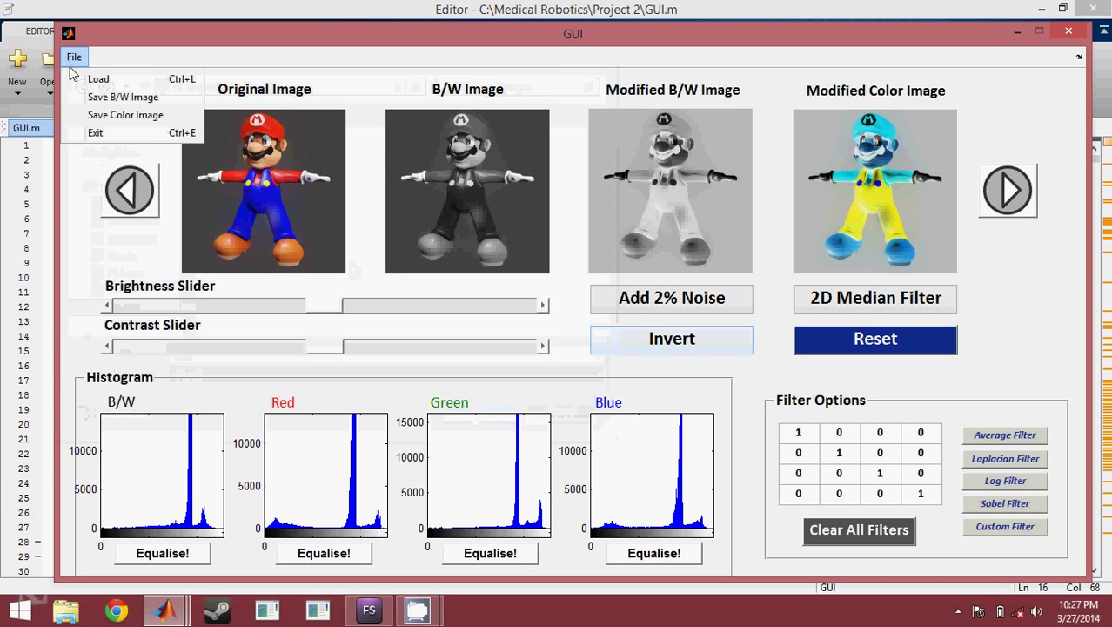
click(131, 115)
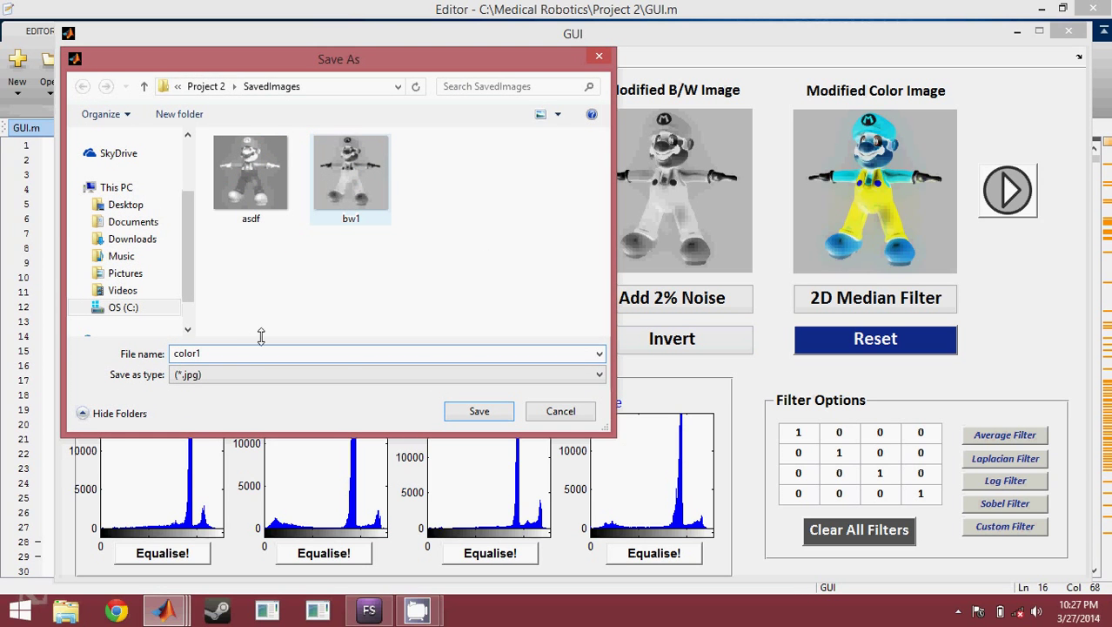
Step: Save the colour image as color1, reset the images, and close the GUI window
click(487, 420)
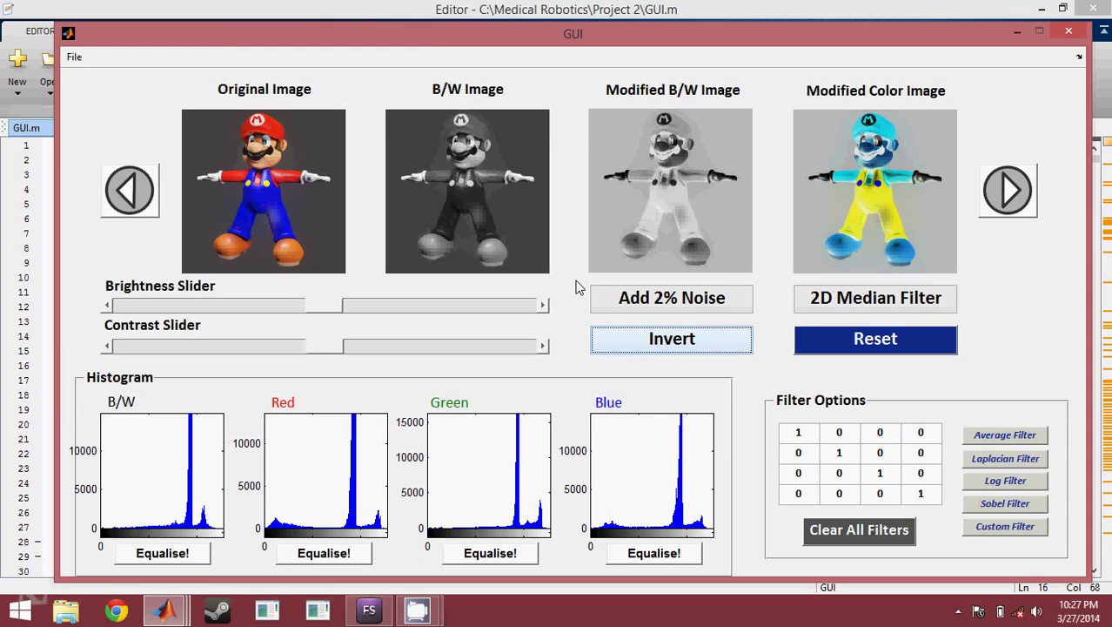
click(875, 349)
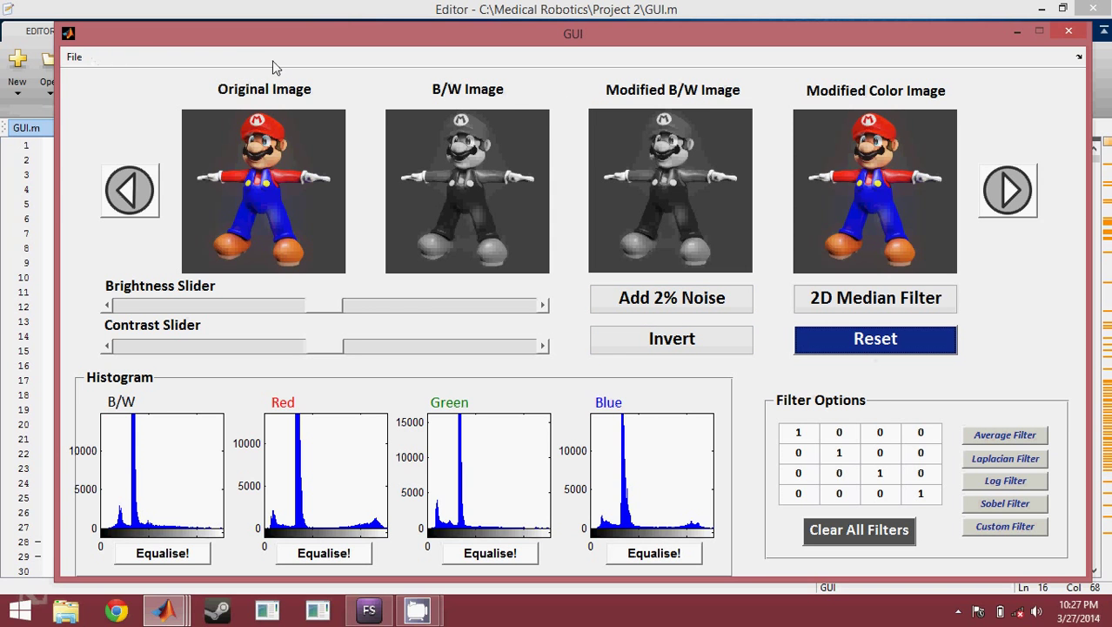
click(1069, 33)
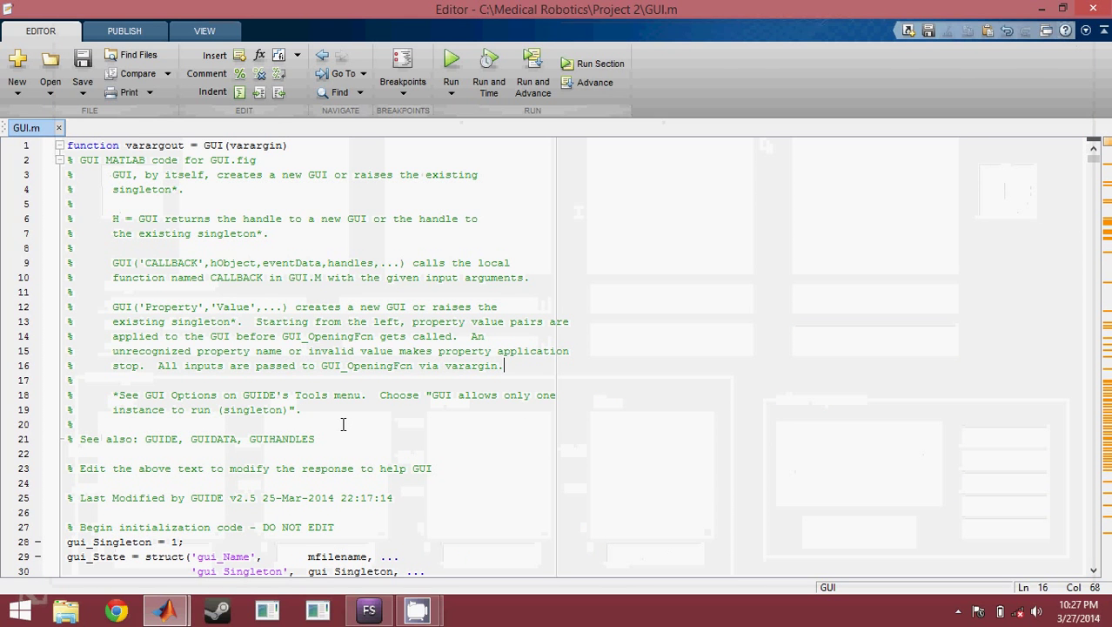